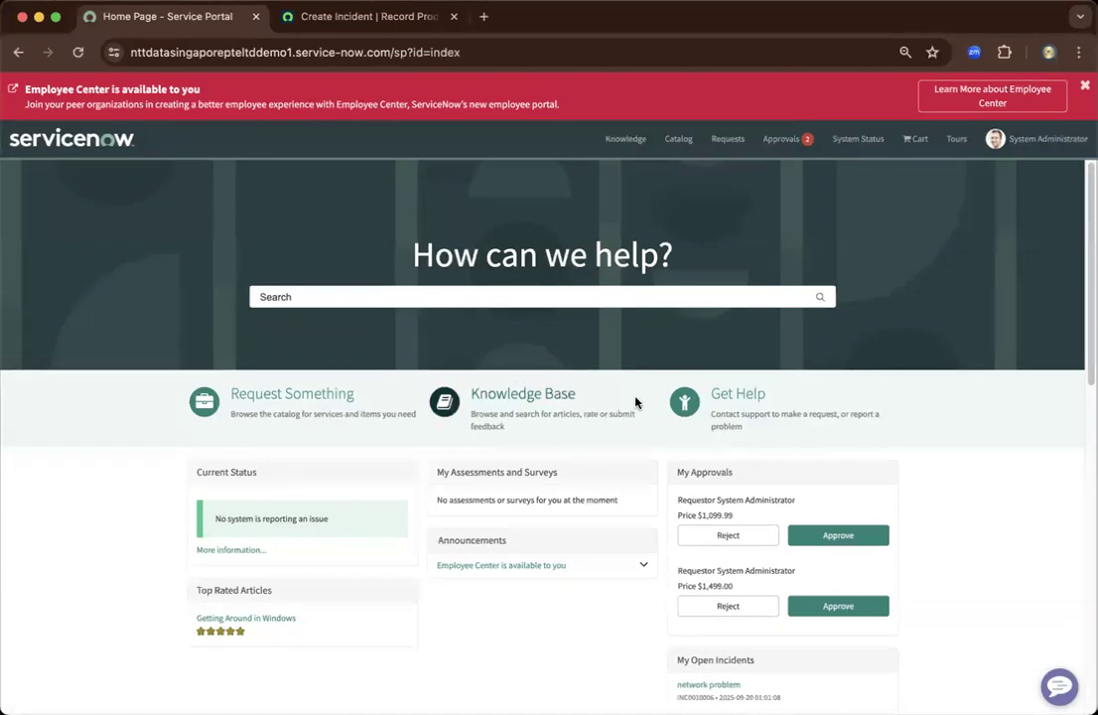
Step: Open the Create Incident form from the Get Help catalog category, showing additional items to find it
click(743, 402)
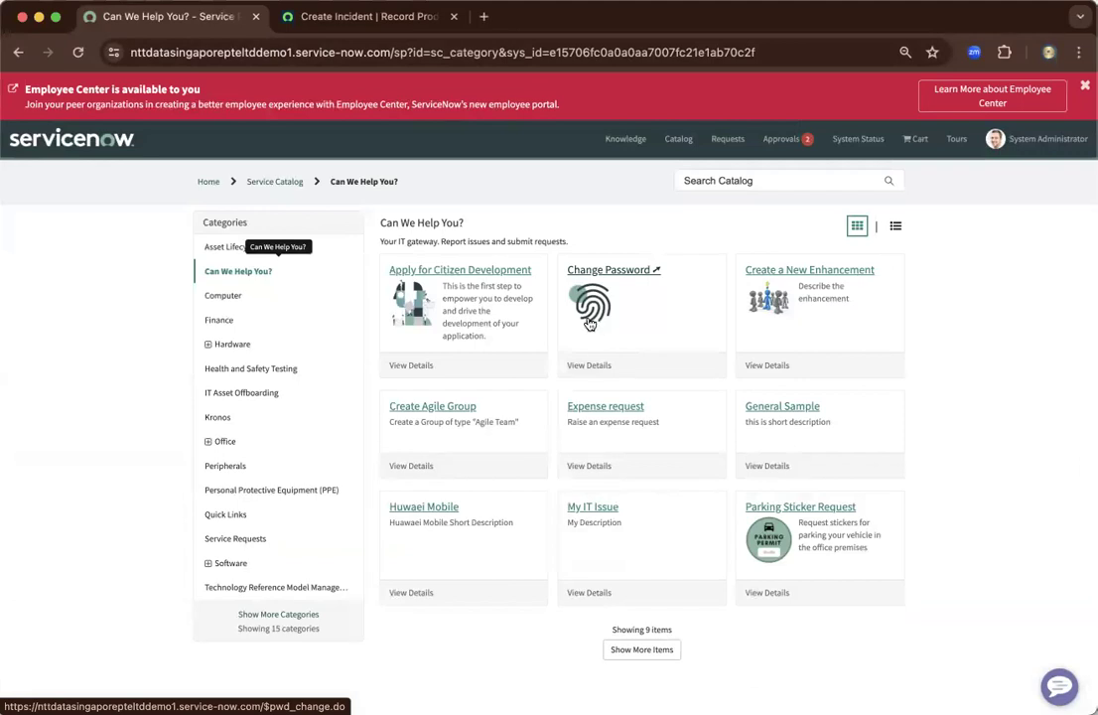
click(641, 650)
scroll(585, 557, down, 2)
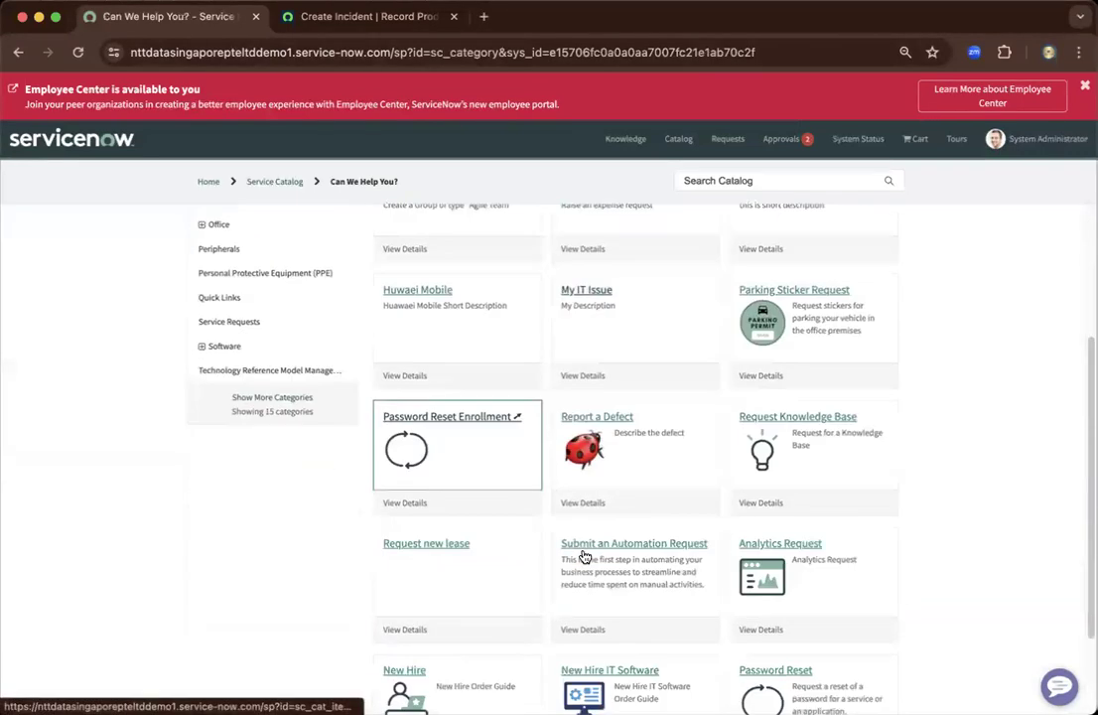
scroll(585, 557, down, 1)
scroll(585, 557, down, 1)
click(633, 690)
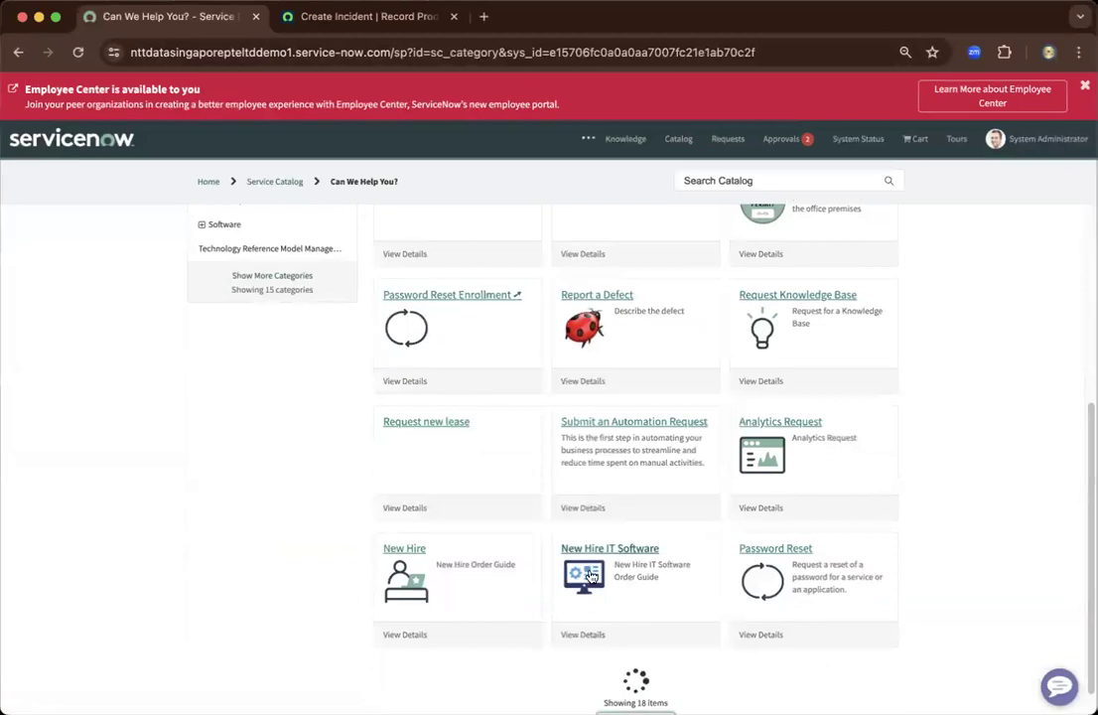
scroll(593, 578, down, 3)
click(429, 501)
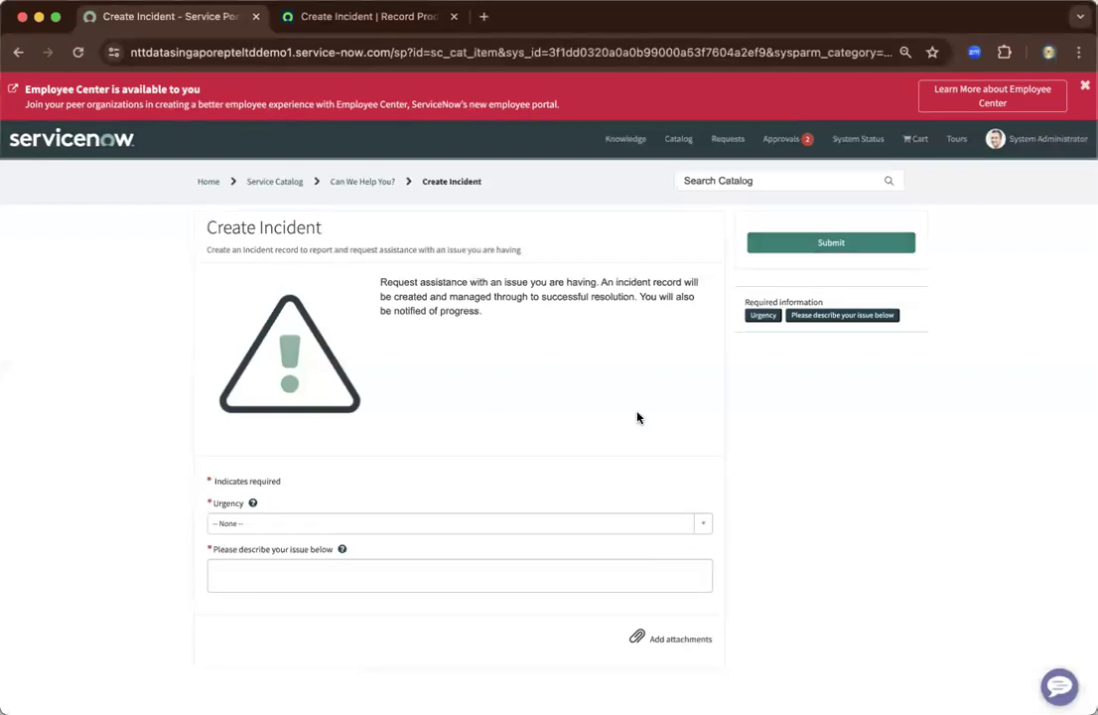
Step: Set the incident's urgency to 1 - High and describe the issue as "email is not working"
click(710, 527)
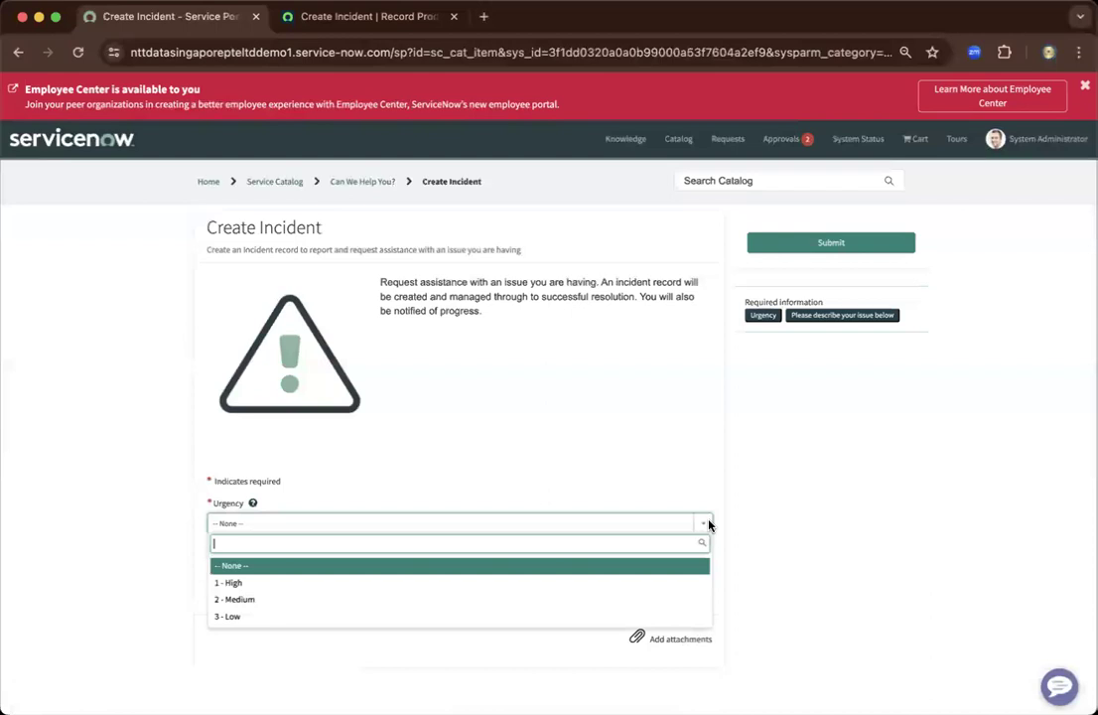
click(494, 580)
click(451, 582)
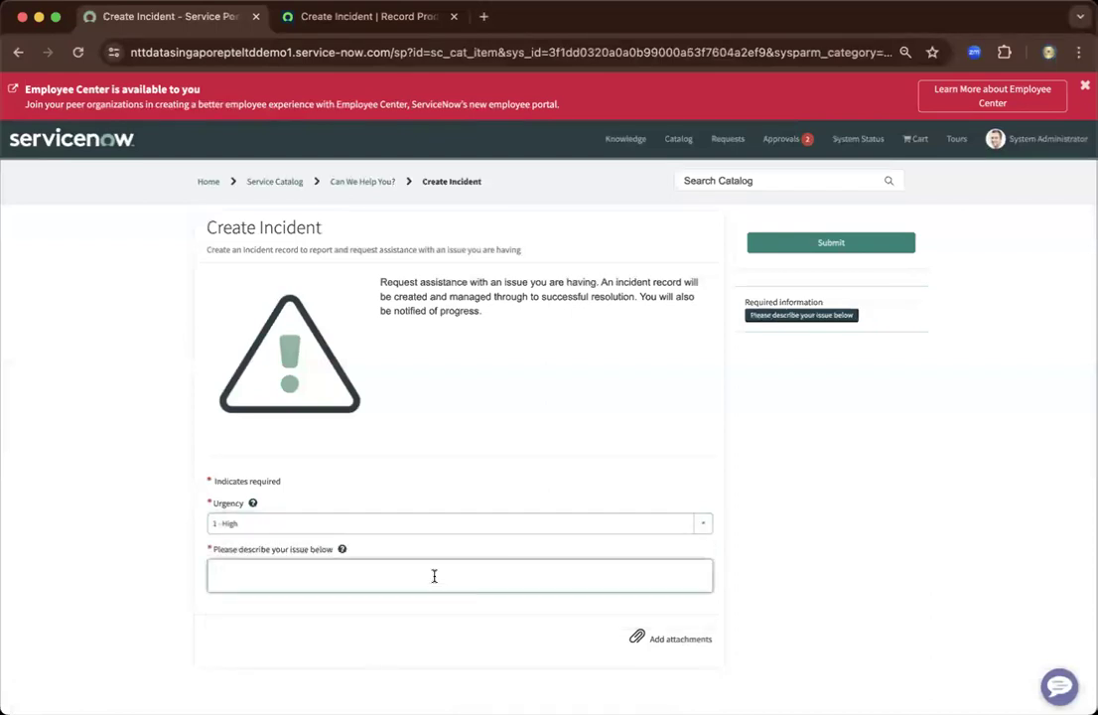
text(email is not working)
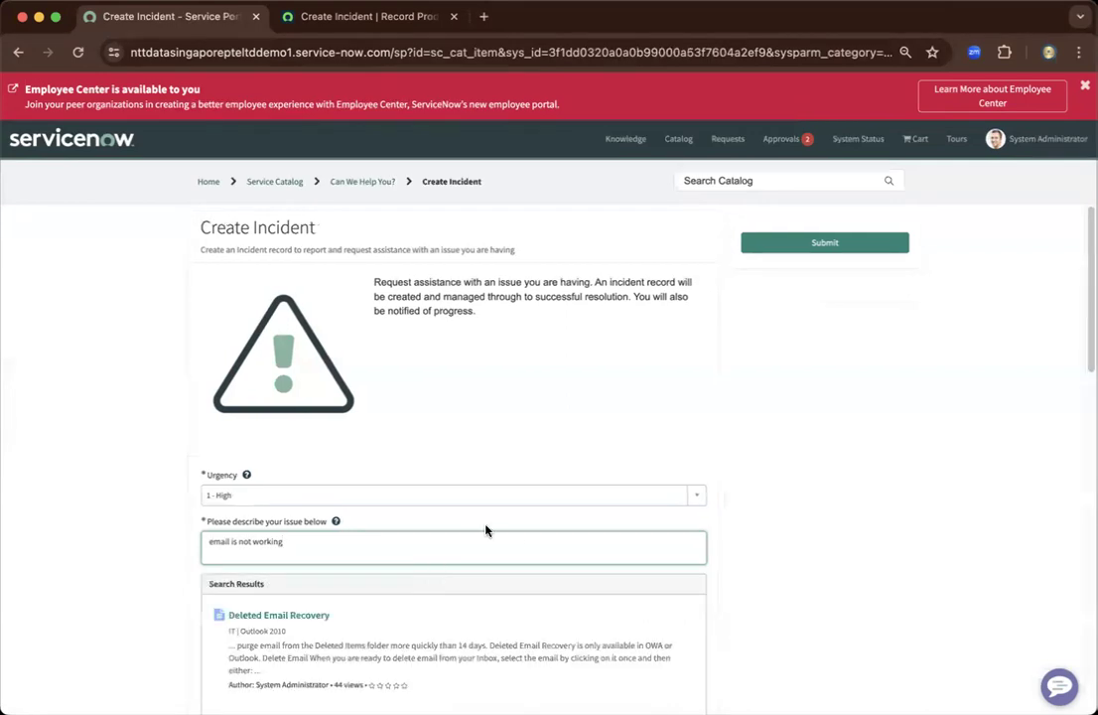
Step: Look over the suggested articles for the email issue and submit the incident
scroll(619, 554, down, 3)
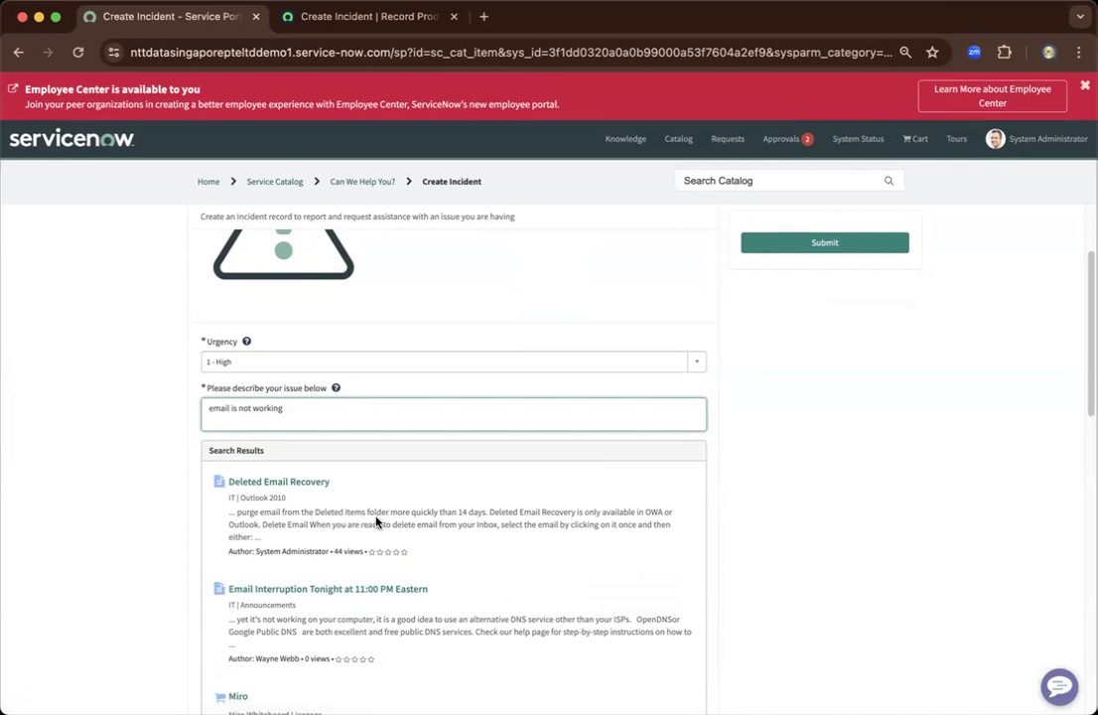
scroll(376, 522, up, 2)
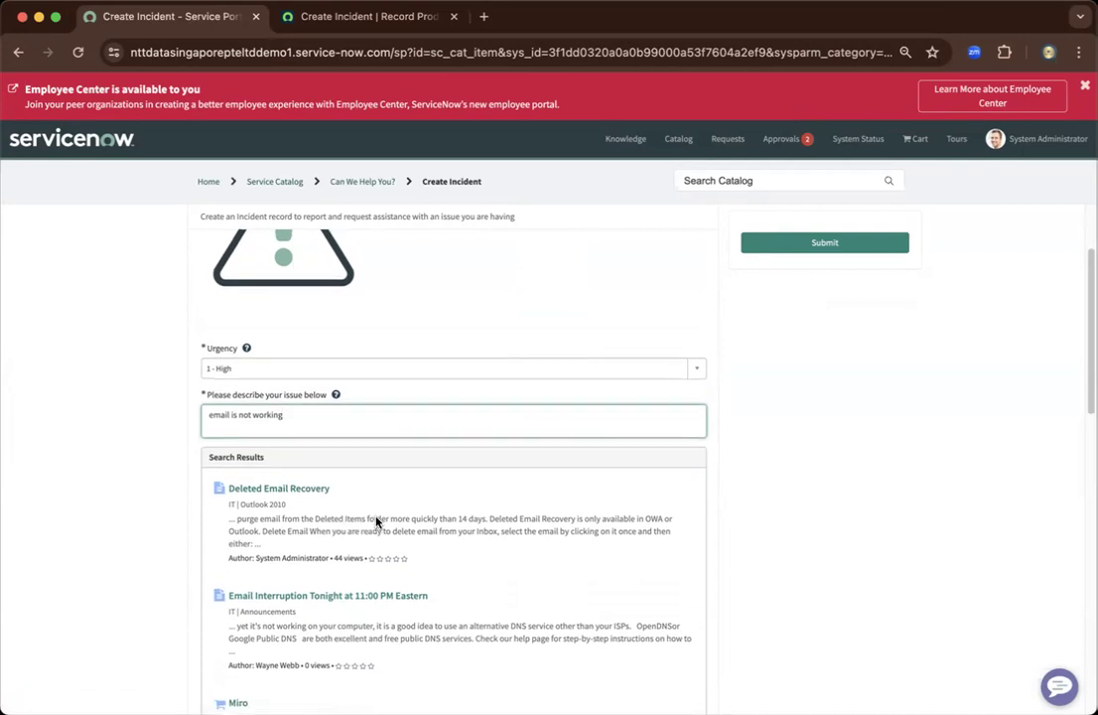
scroll(376, 521, up, 3)
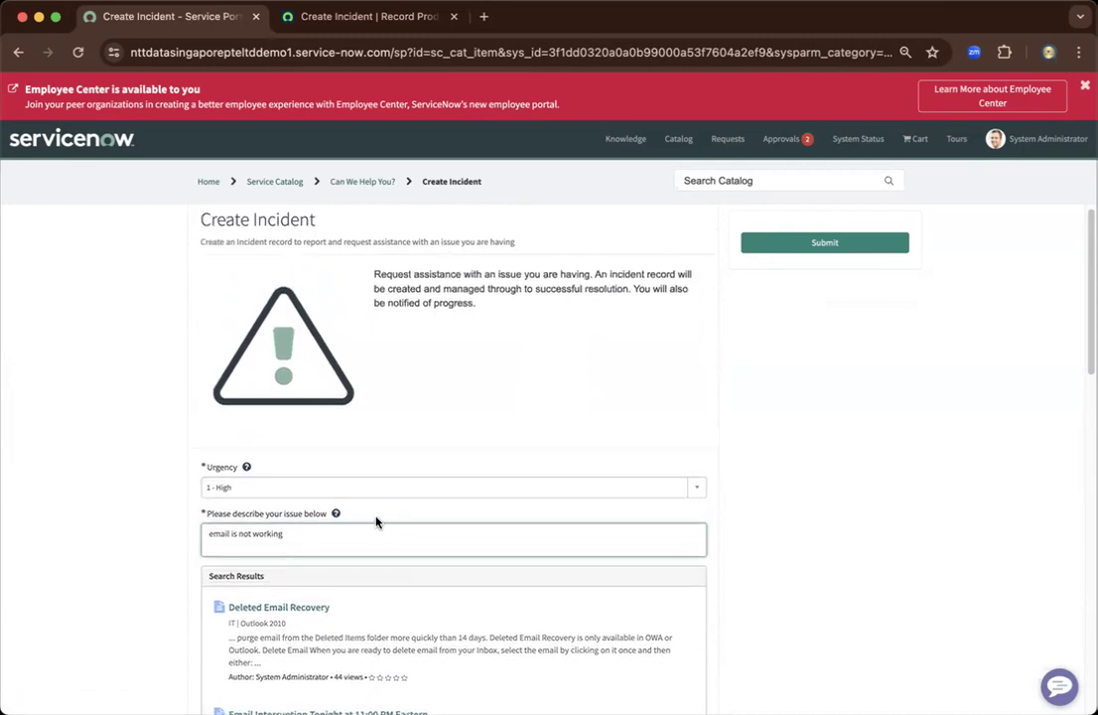
scroll(380, 529, up, 1)
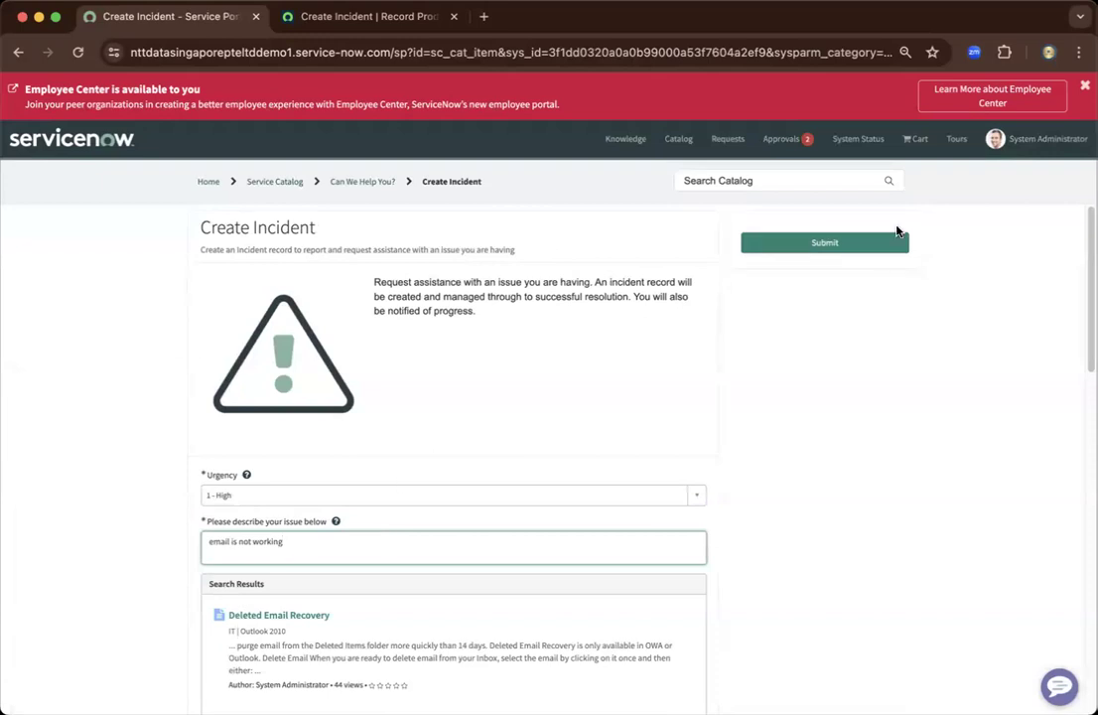
click(859, 244)
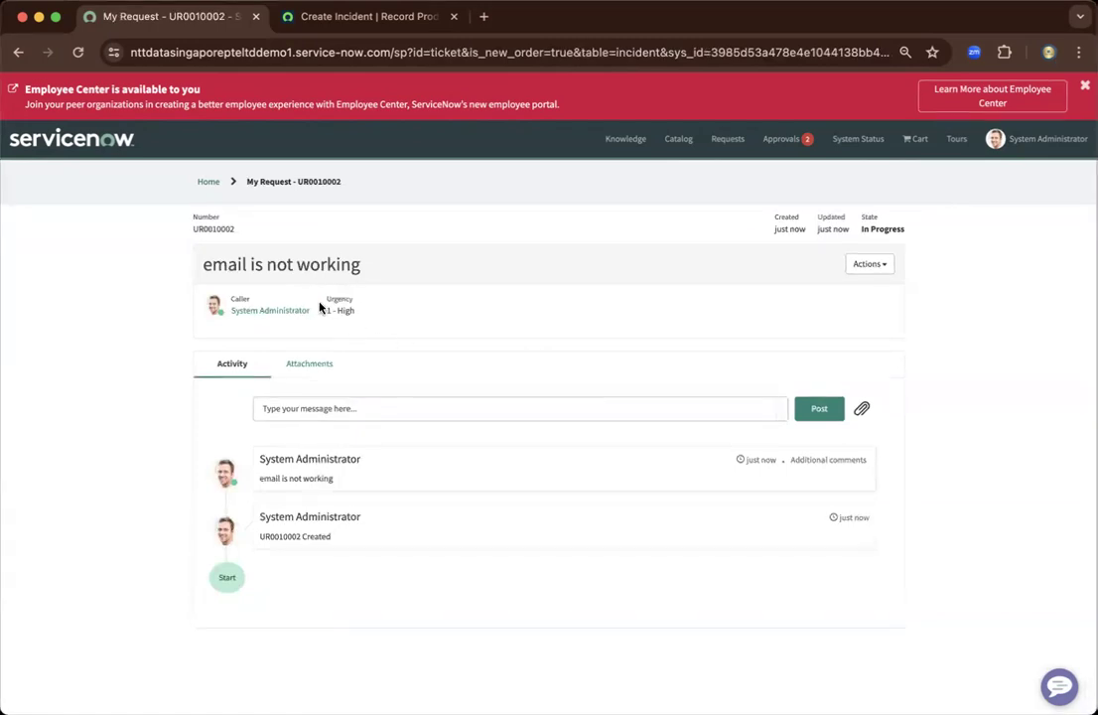
Step: Check the submitted request's number and the name and table name of the Create Incident record producer
double_click(201, 230)
click(329, 24)
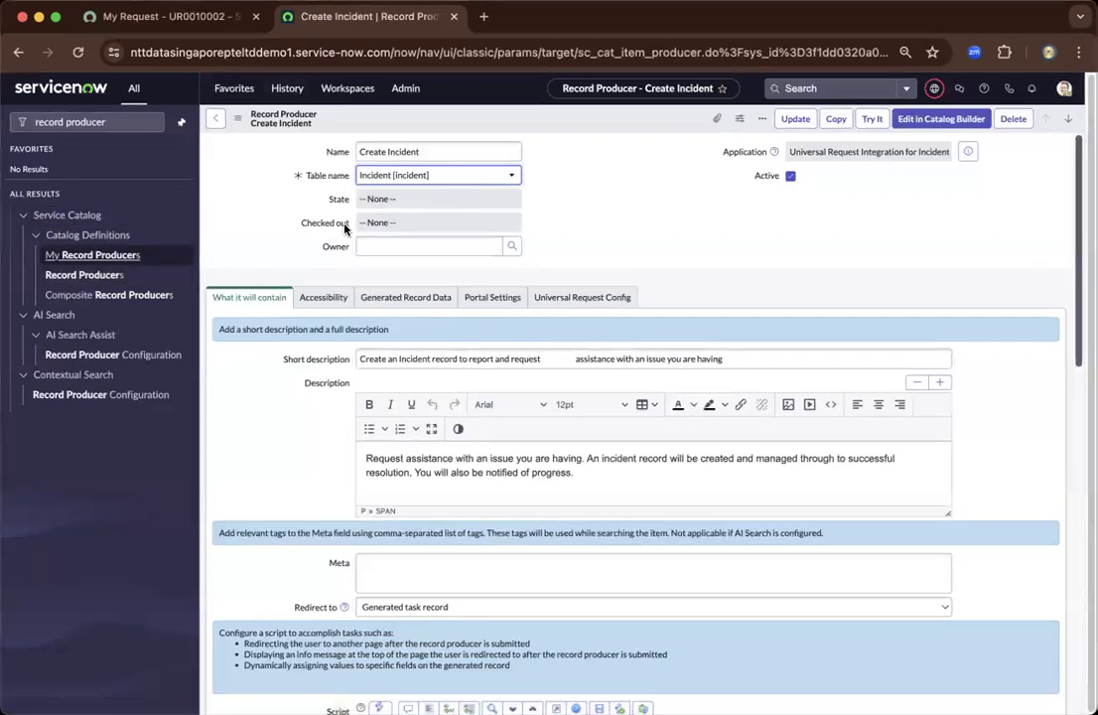
click(434, 152)
drag(434, 152, 360, 152)
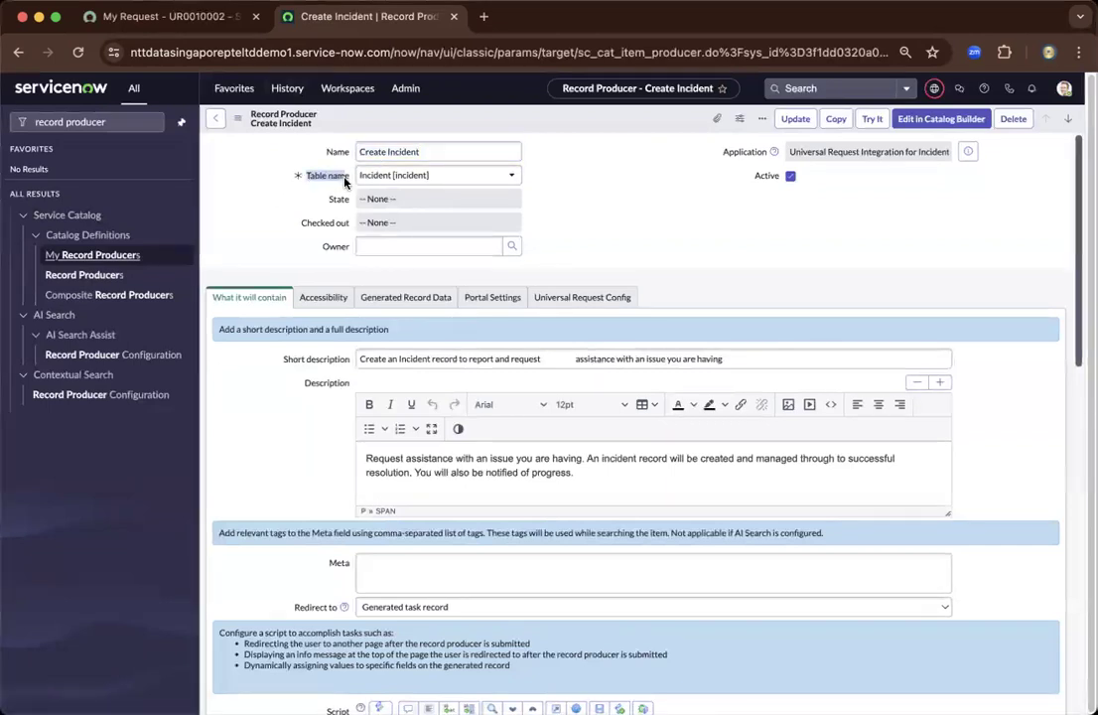
click(306, 176)
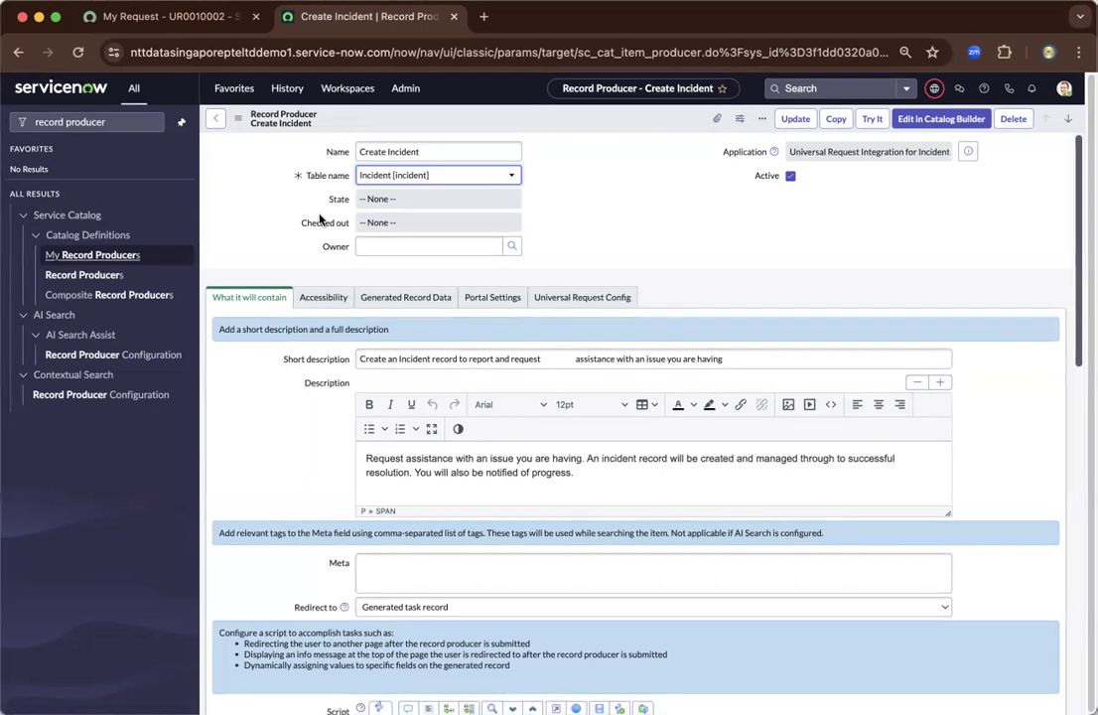
Step: Inspect the catalog category assigned to the Create Incident record producer and its list of variables
scroll(319, 218, down, 1)
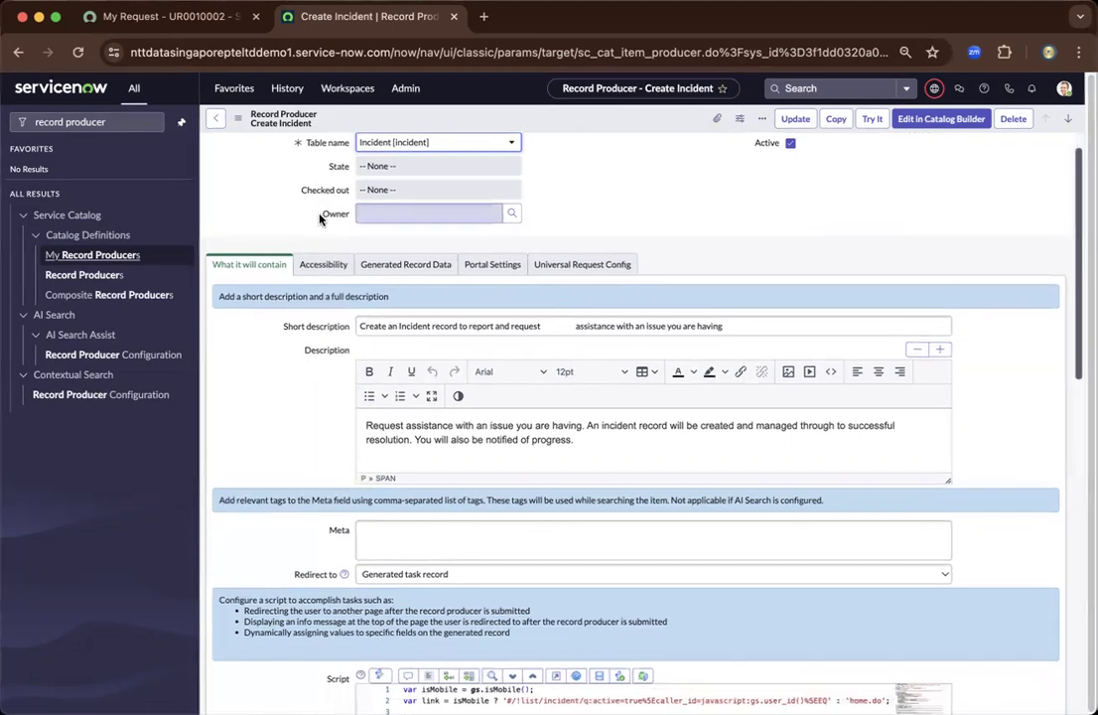
scroll(320, 219, down, 2)
scroll(320, 218, down, 10)
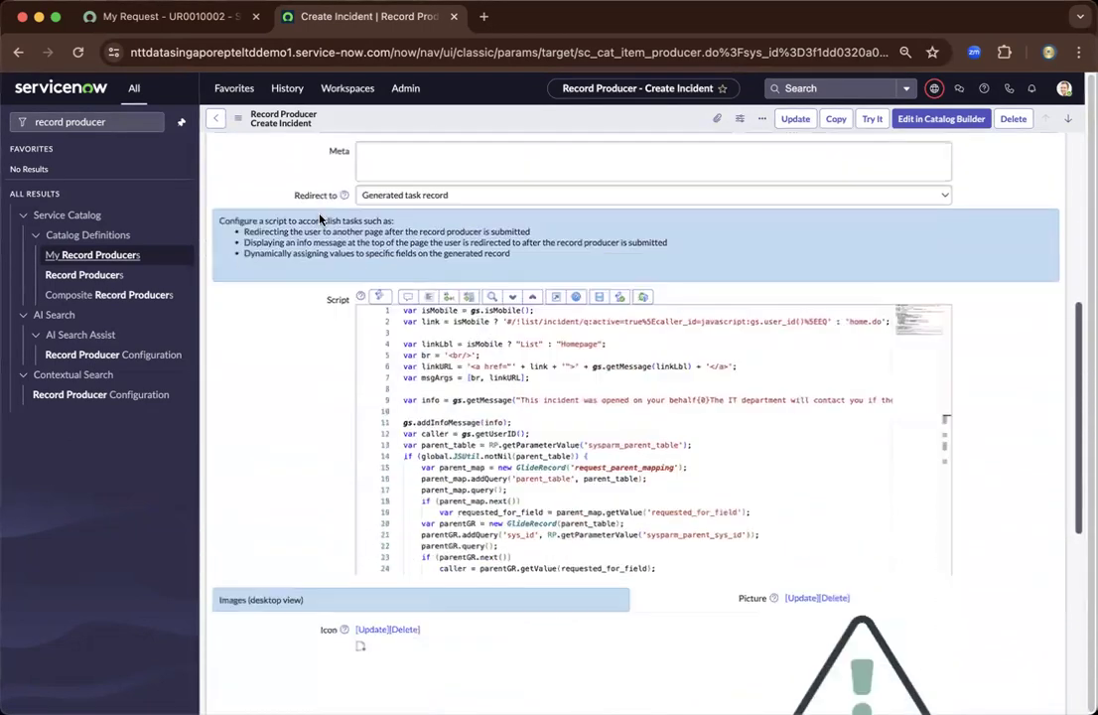
scroll(320, 219, down, 4)
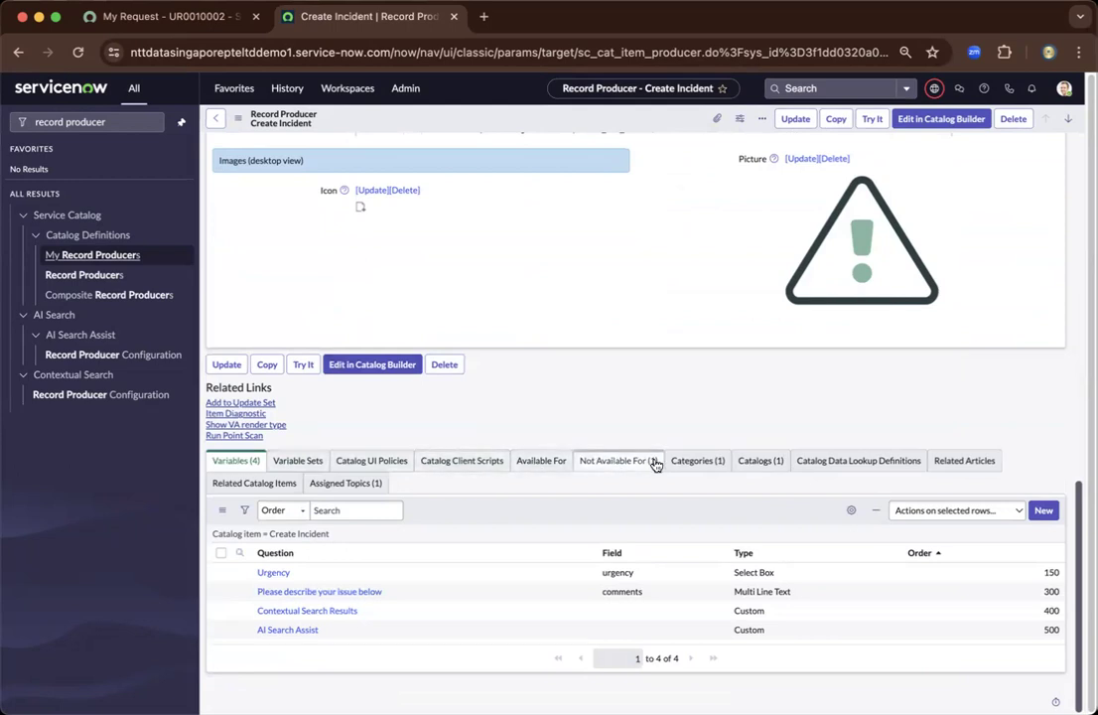
click(690, 462)
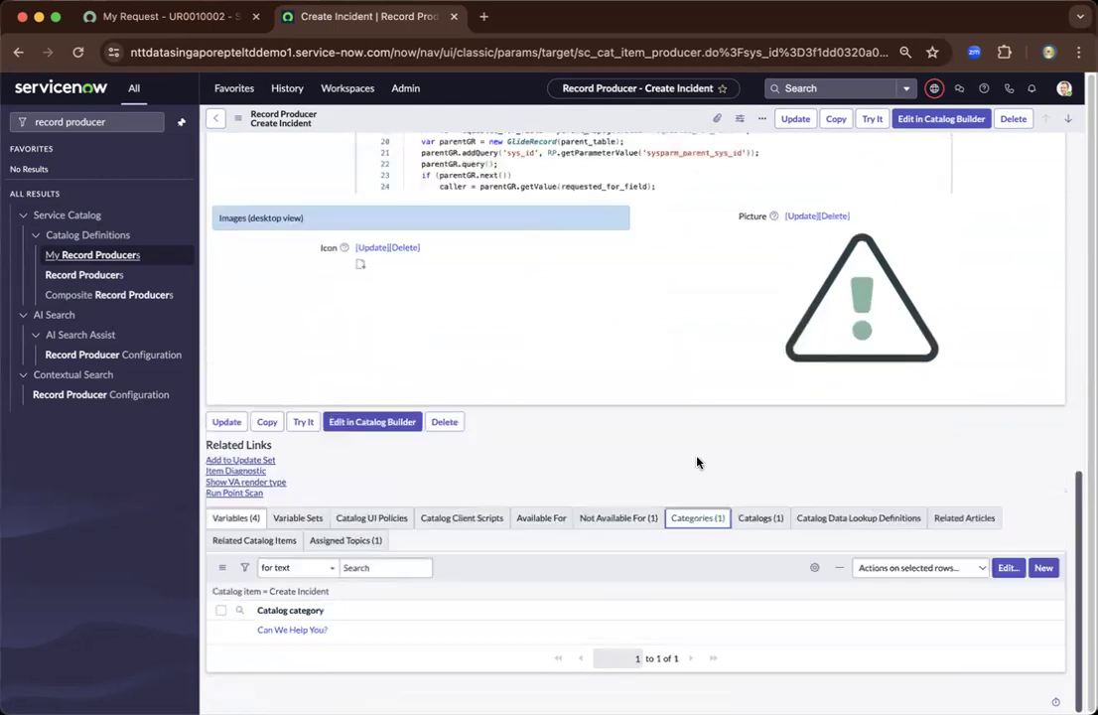
click(231, 518)
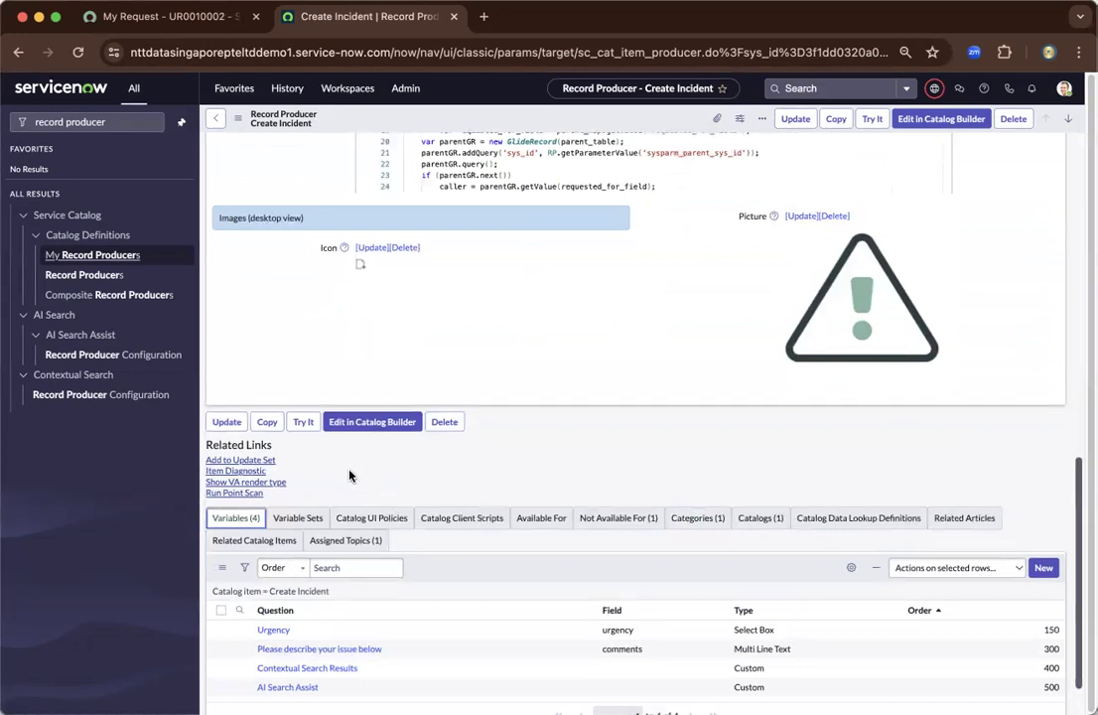
Step: Review the record producer's script, redirect setting, descriptions and header fields
scroll(257, 351, up, 5)
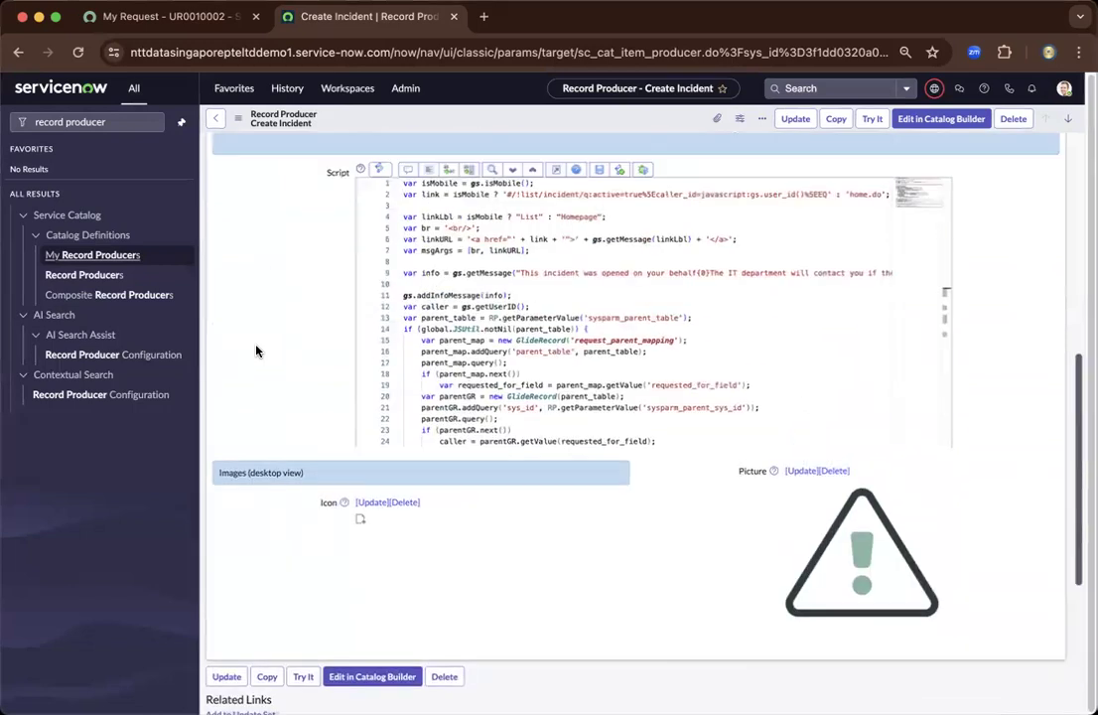
scroll(256, 350, up, 5)
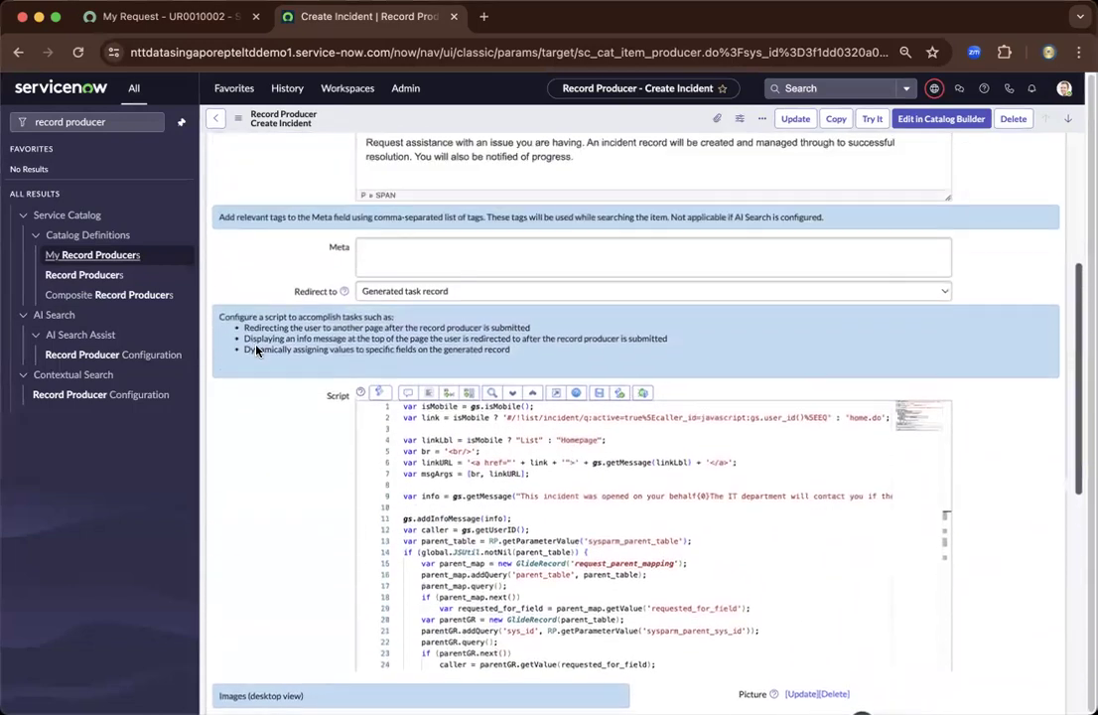
scroll(256, 351, up, 3)
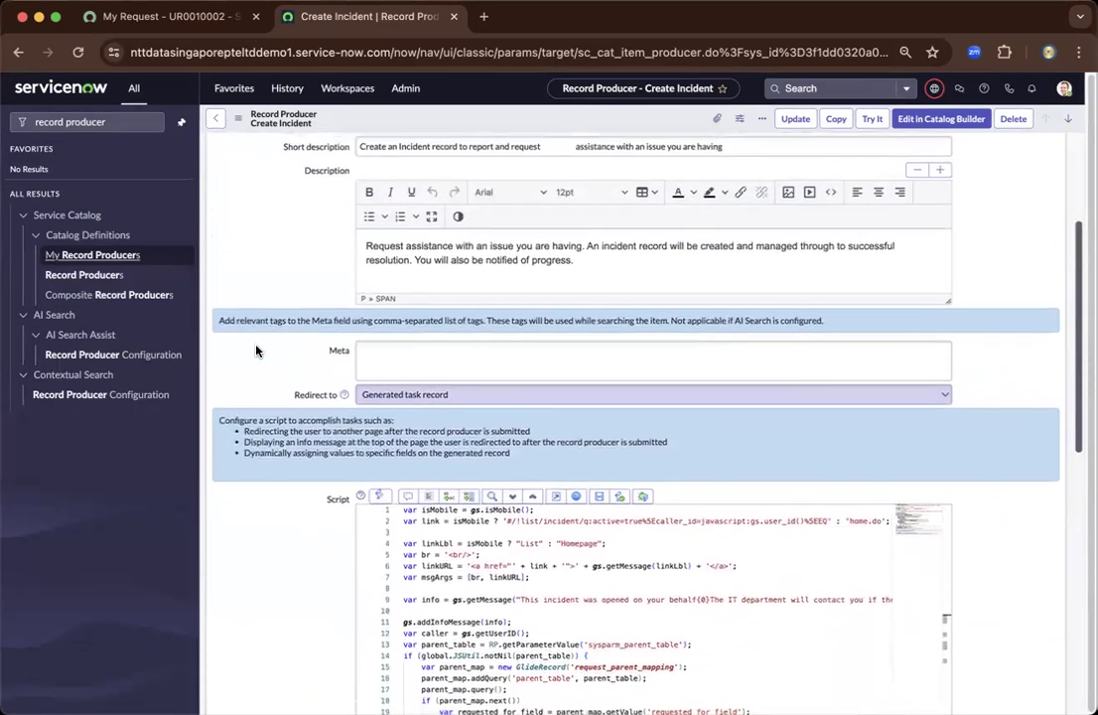
scroll(257, 350, up, 5)
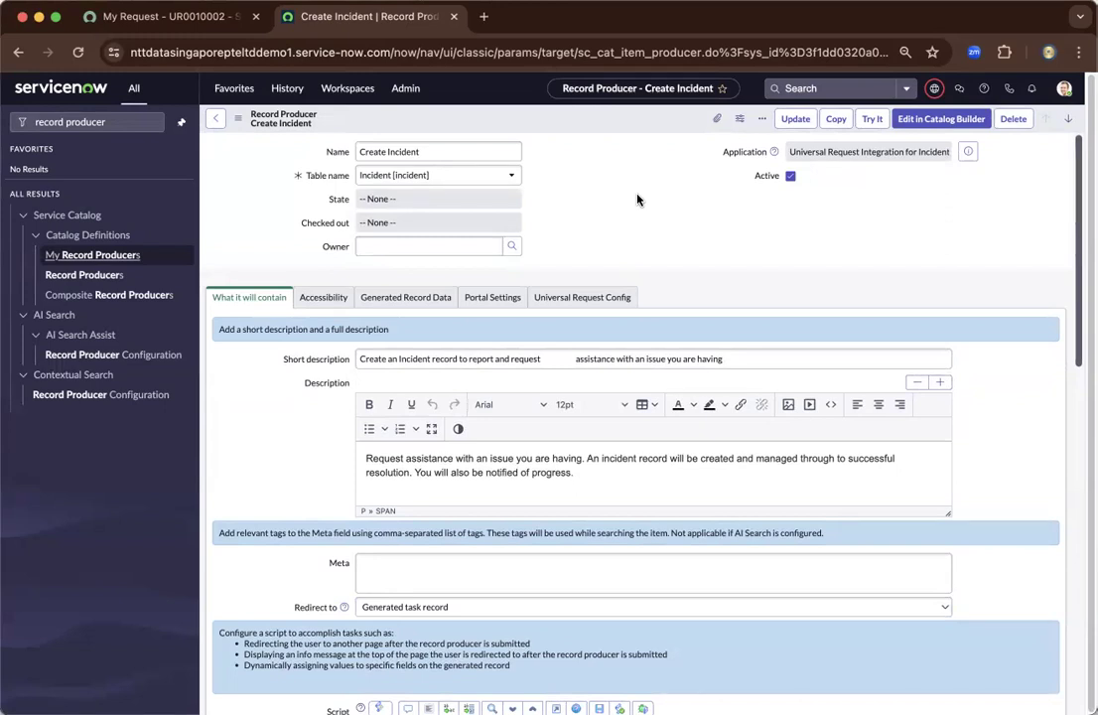
scroll(614, 189, down, 4)
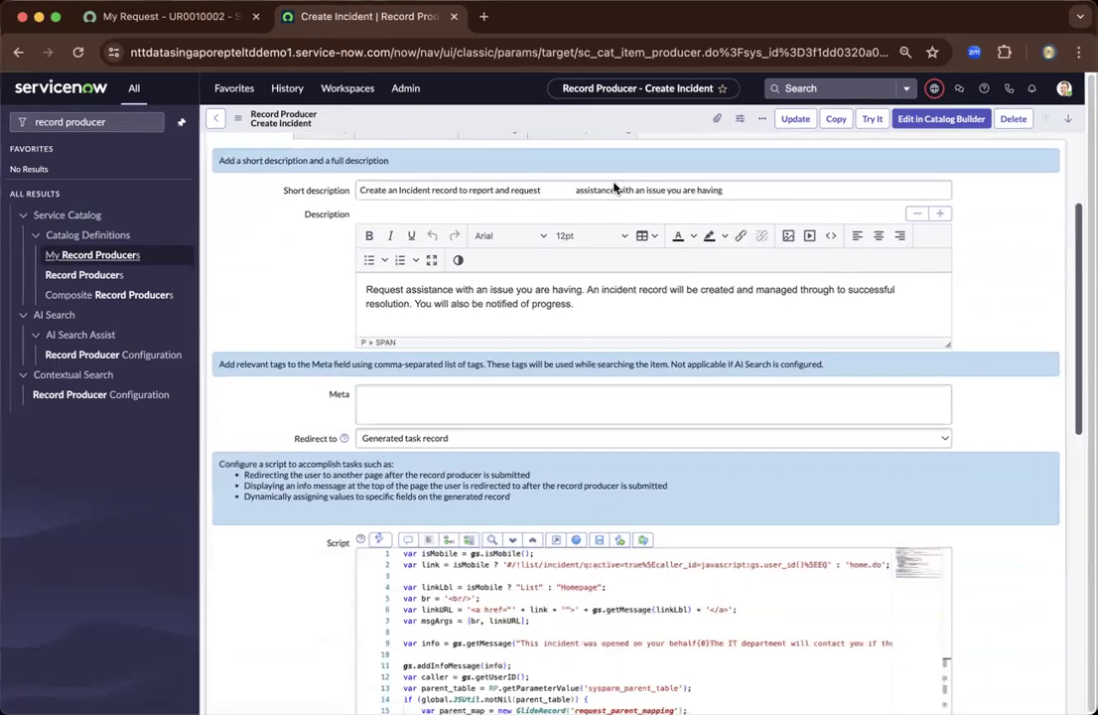
scroll(614, 189, up, 4)
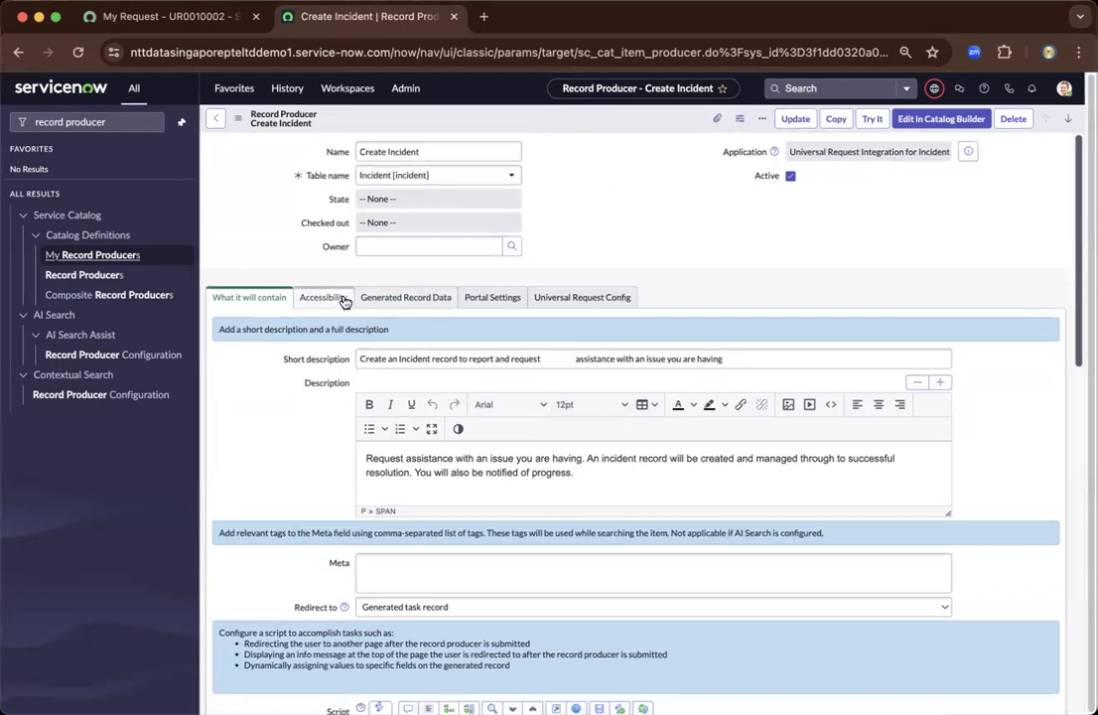
Step: Review the record producer's Accessibility, Generated Record Data and Portal Settings sections, and return to What it will contain
click(313, 304)
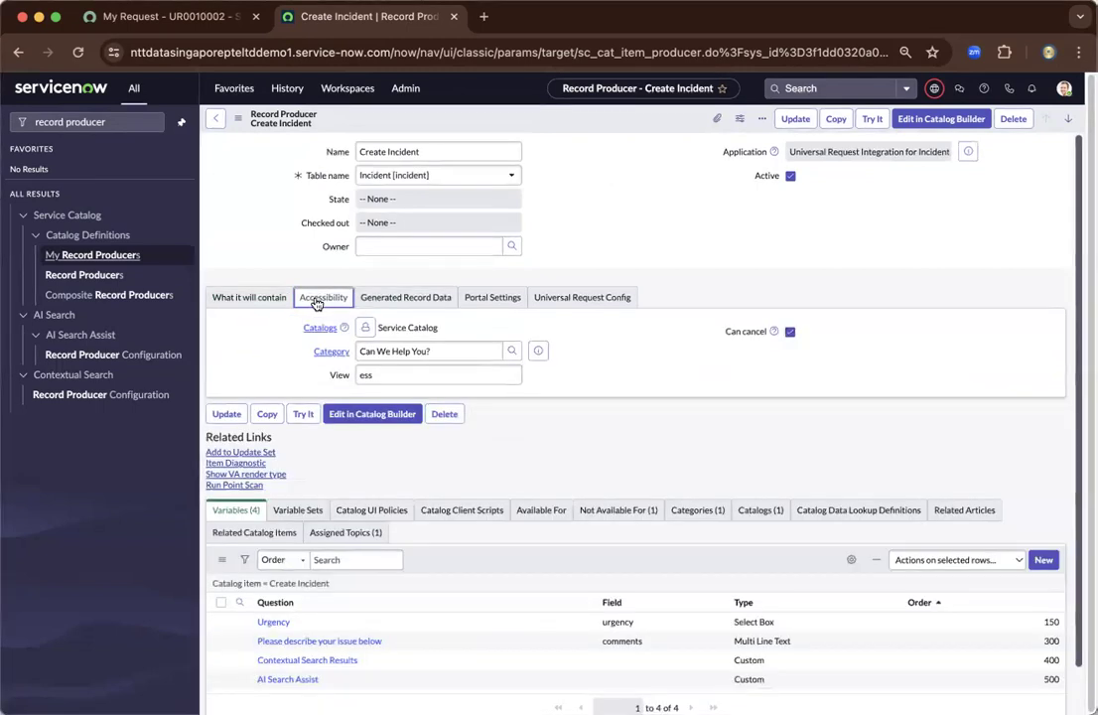
click(376, 302)
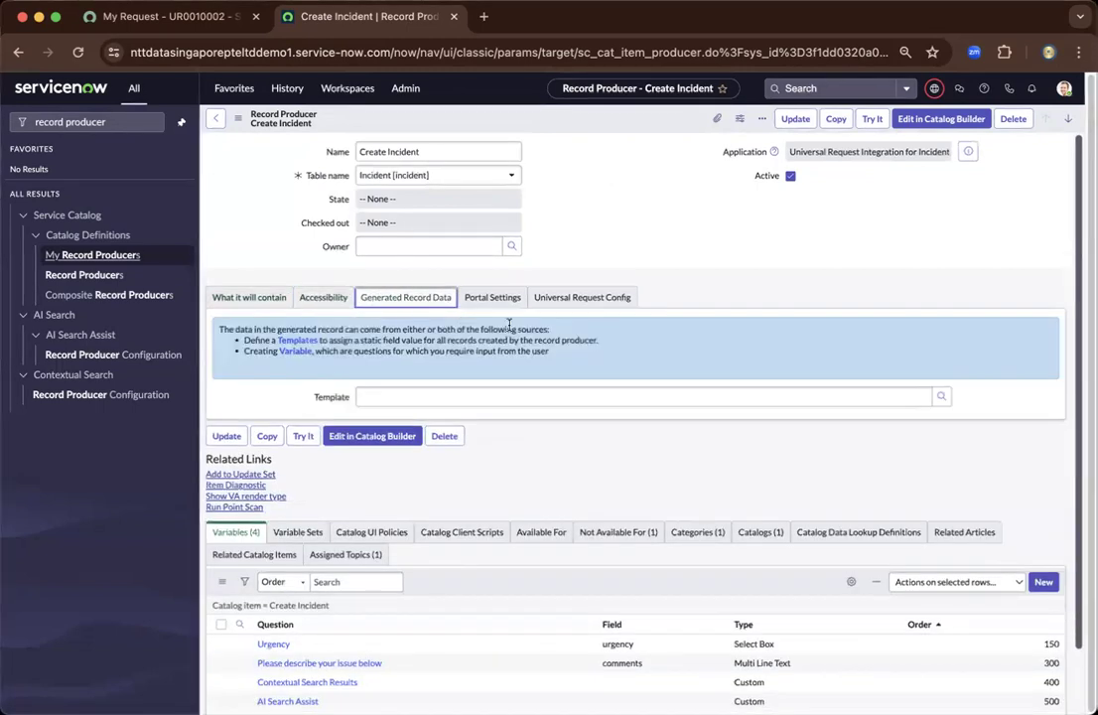
click(492, 297)
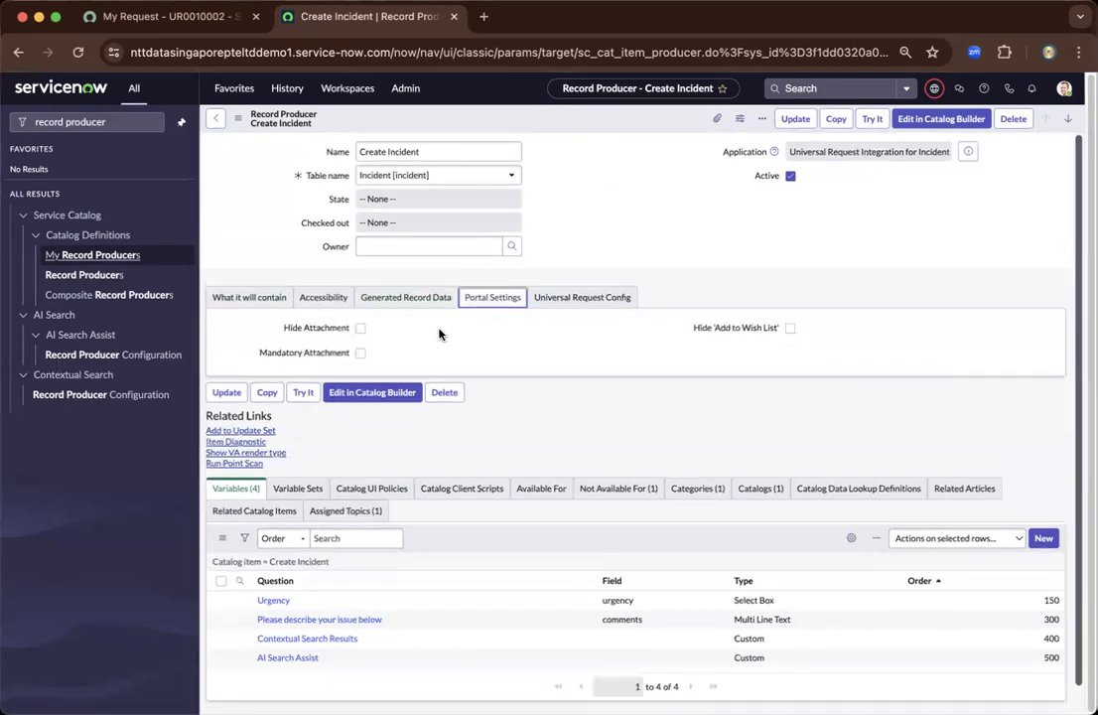
click(253, 304)
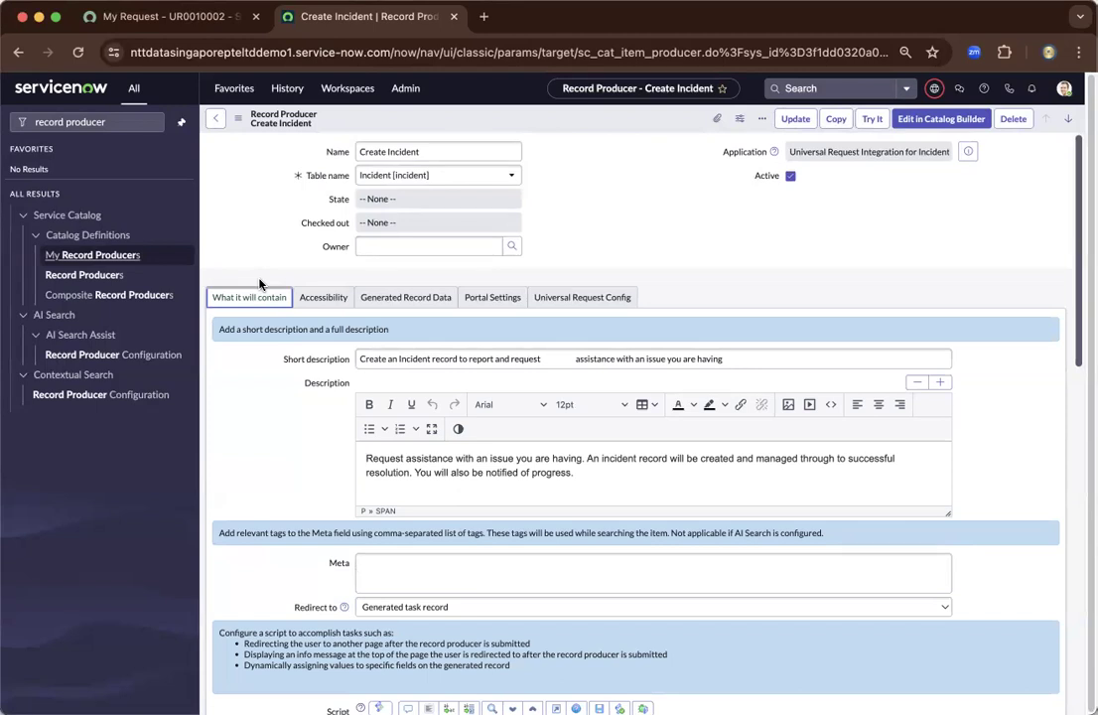
scroll(259, 285, down, 3)
scroll(259, 285, up, 3)
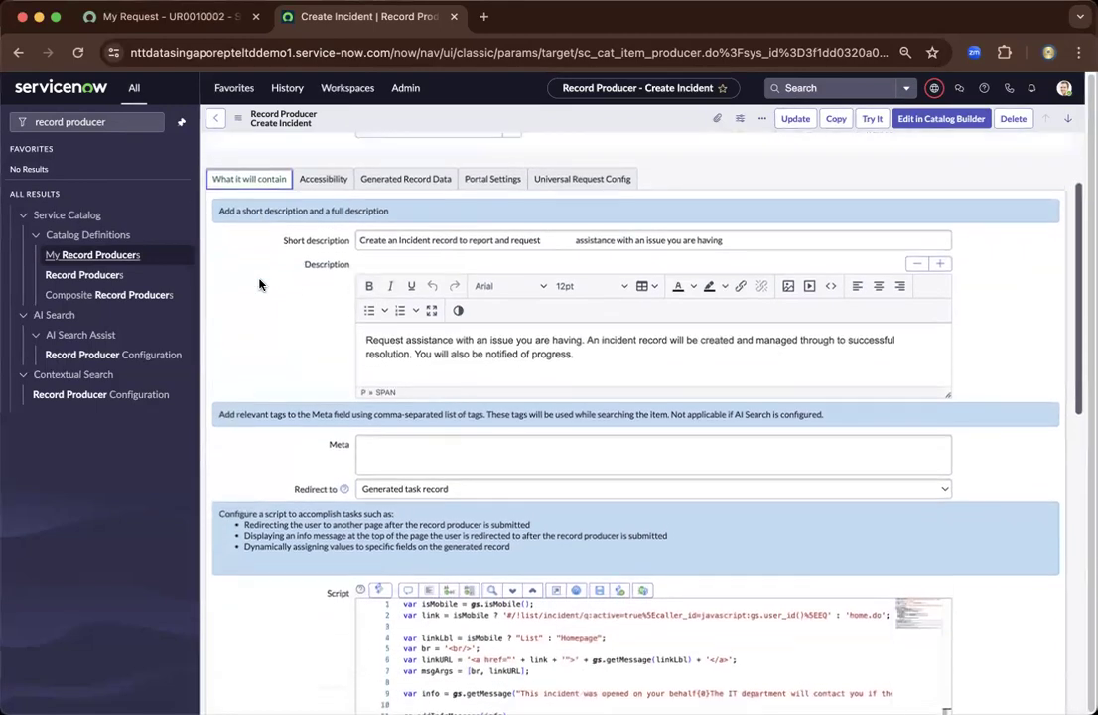